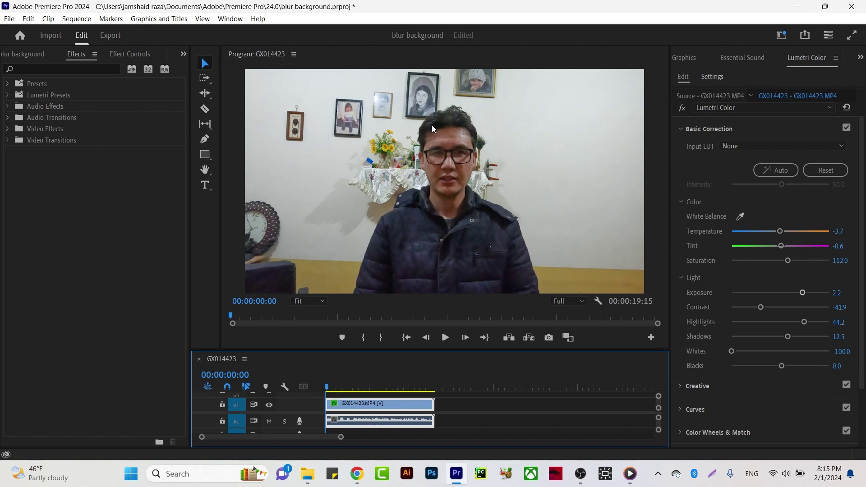
# Search the Effects panel for 'gau' and drag Gaussian Blur onto the V1 talking-head clip.
pyautogui.click(57, 56)
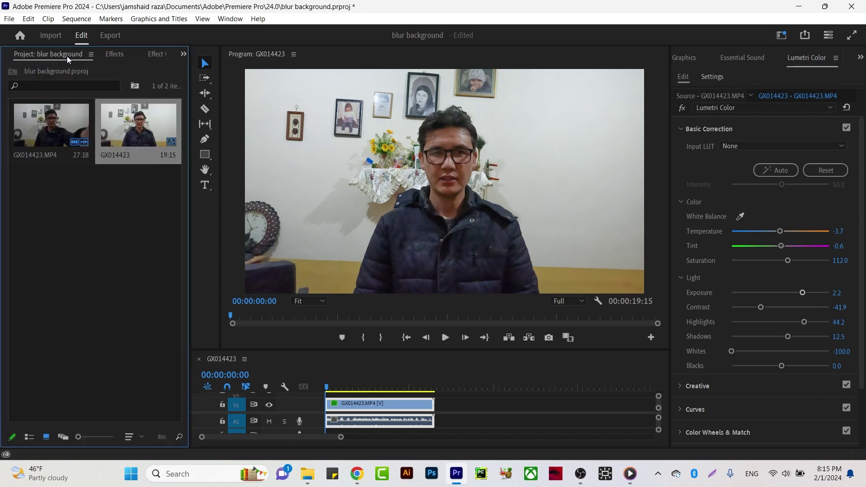
pyautogui.click(113, 55)
pyautogui.click(230, 19)
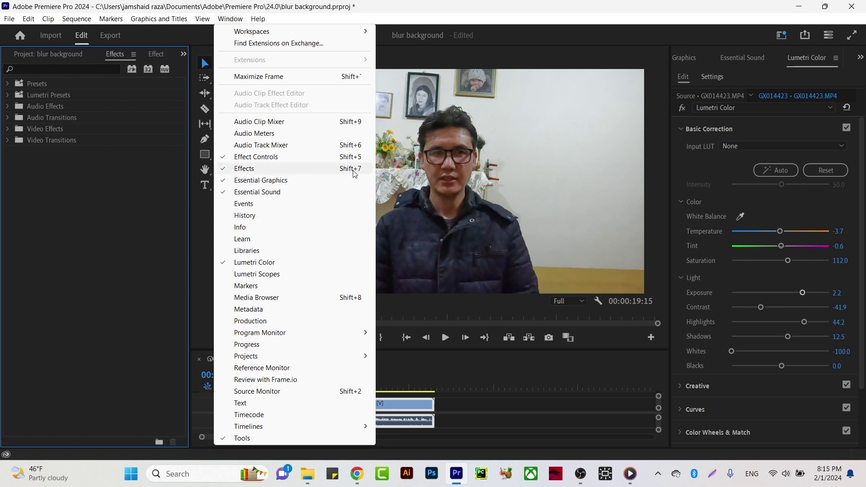
pyautogui.click(65, 74)
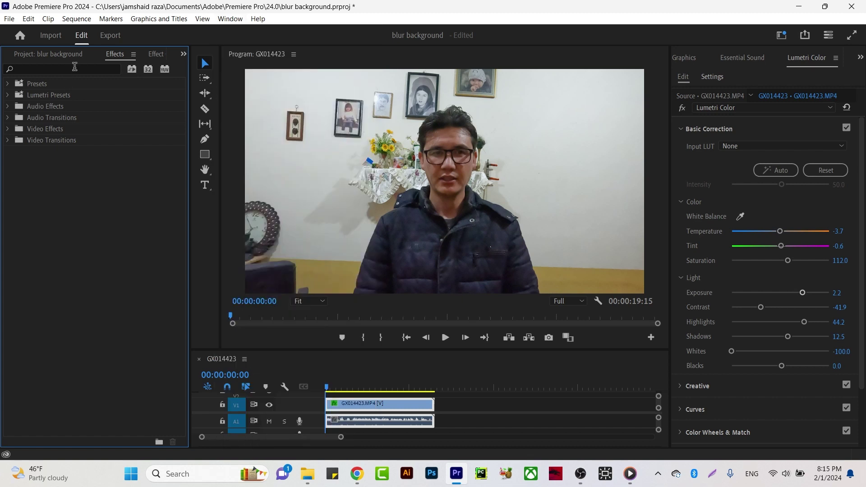
pyautogui.click(67, 68)
pyautogui.write('g')
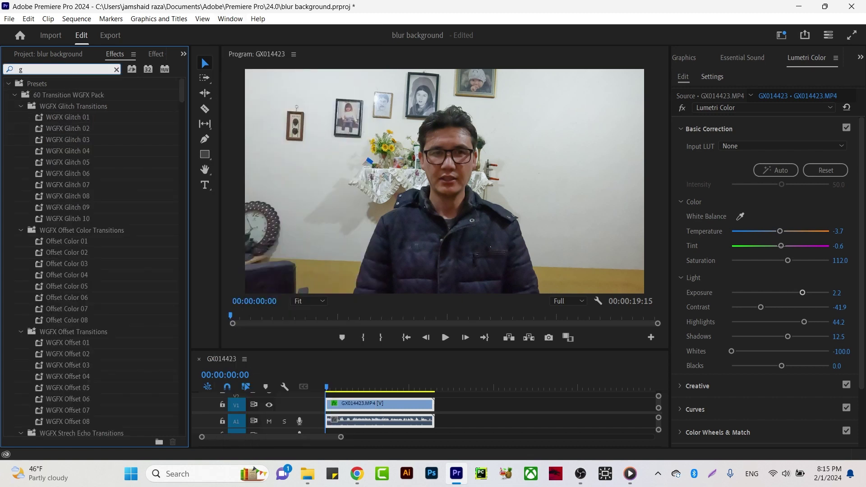
pyautogui.write('au')
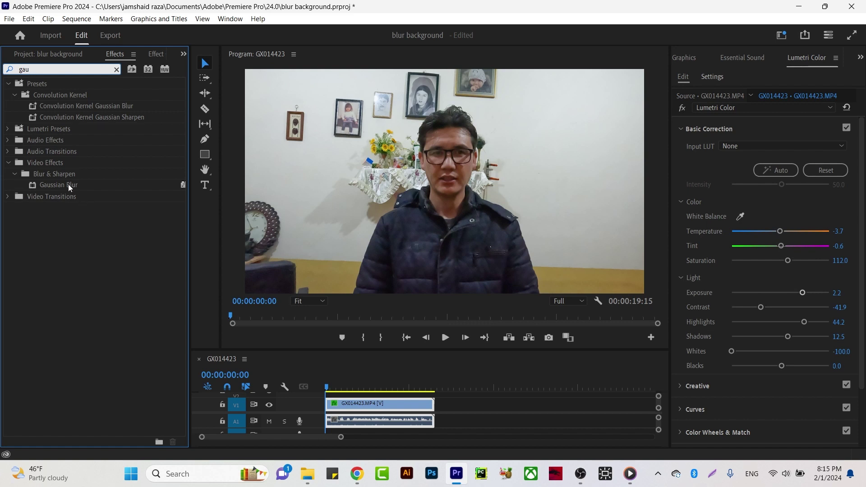
pyautogui.moveTo(62, 184); pyautogui.dragTo(350, 405)
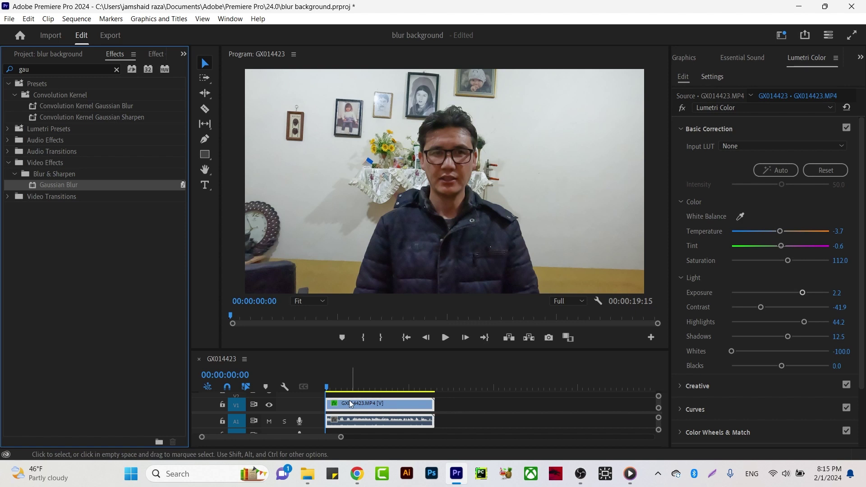
# Select Gaussian Blur in Effect Controls and start a free-draw pen mask on it.
pyautogui.click(159, 54)
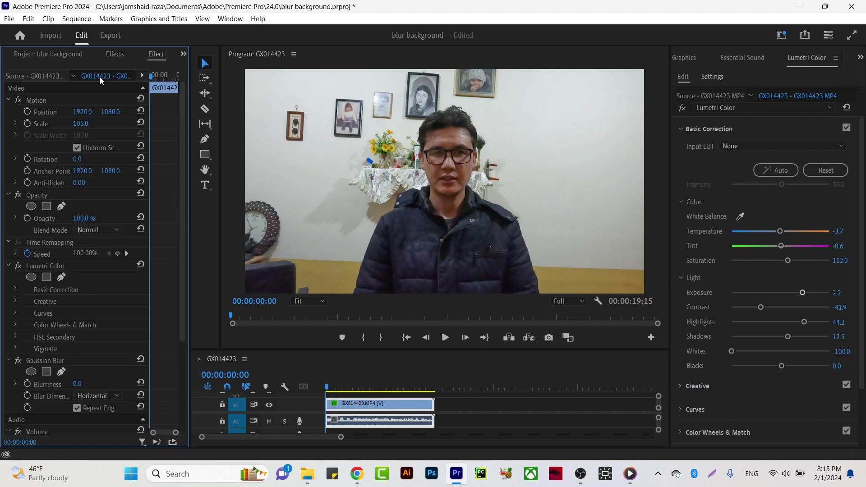
pyautogui.scroll(-5, 77, 243)
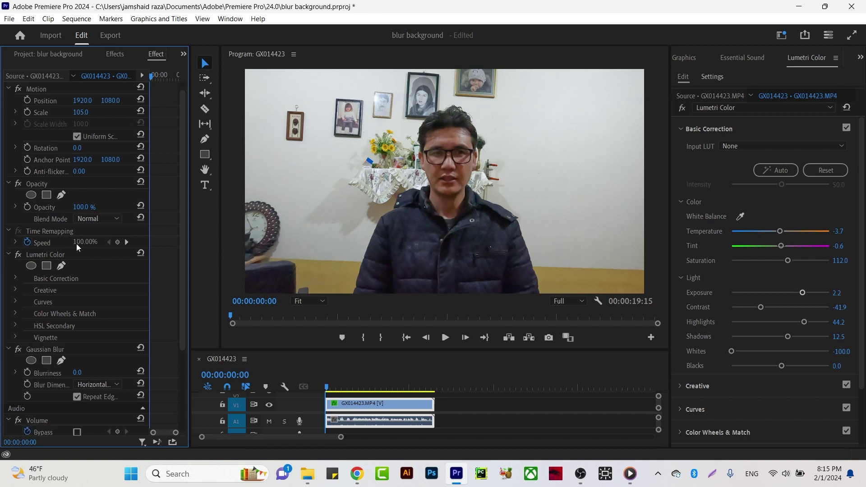
pyautogui.click(53, 241)
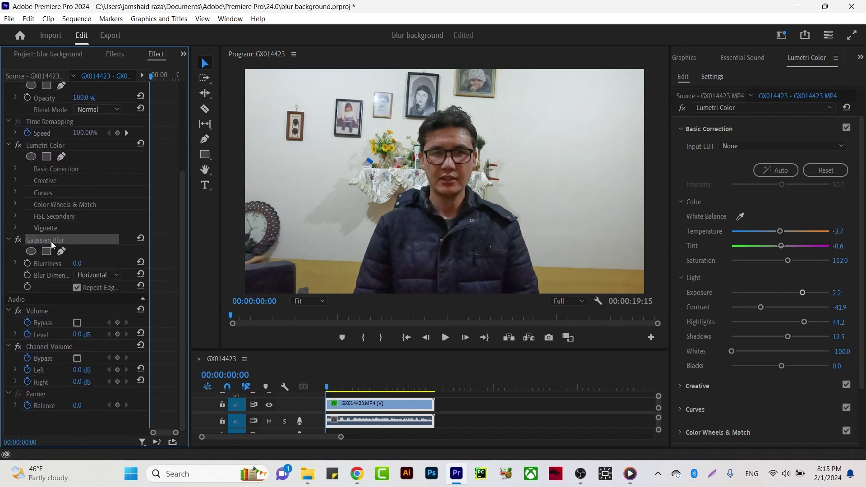
pyautogui.click(49, 251)
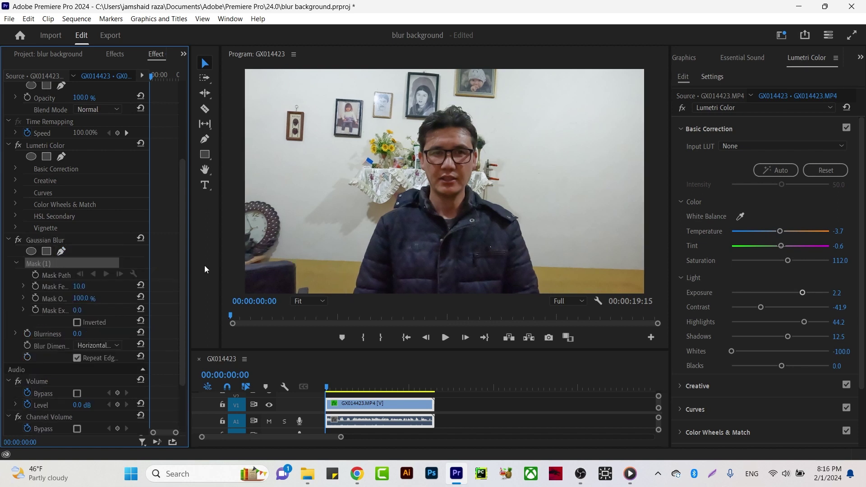
pyautogui.click(61, 251)
# Trace mask points from the speaker's lower left up the shoulder and neck, then over the top of the head.
pyautogui.click(347, 292)
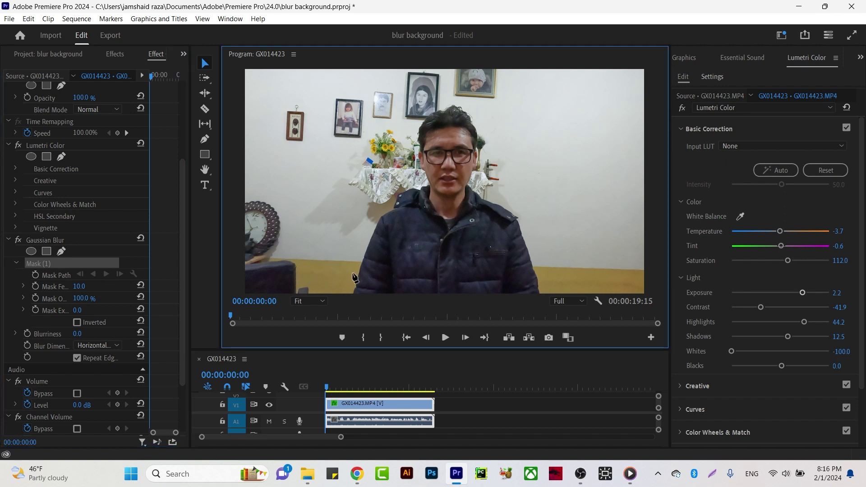
pyautogui.click(360, 261)
pyautogui.click(379, 210)
pyautogui.click(392, 206)
pyautogui.click(394, 196)
pyautogui.click(399, 192)
pyautogui.click(415, 185)
pyautogui.click(425, 184)
pyautogui.click(418, 167)
pyautogui.click(418, 151)
pyautogui.click(415, 142)
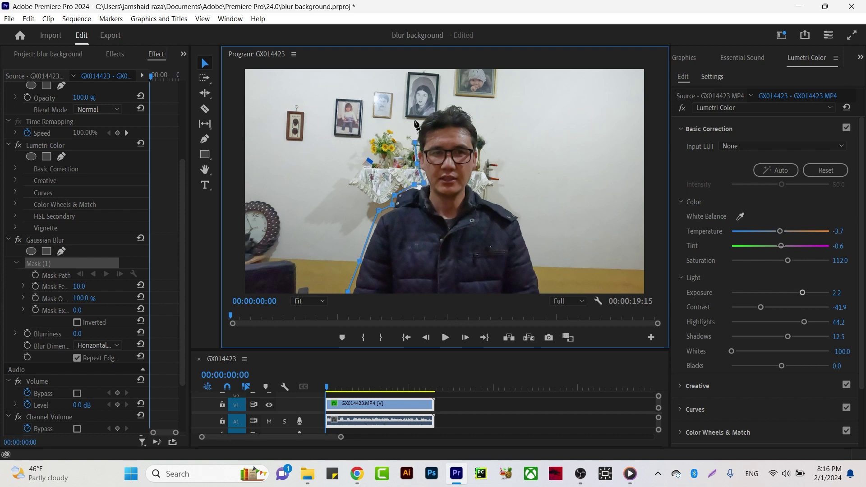
pyautogui.click(421, 120)
pyautogui.click(435, 108)
pyautogui.click(445, 102)
pyautogui.click(458, 101)
# Trace down the right of the head and shoulder to the bottom right and close the mask.
pyautogui.click(471, 110)
pyautogui.click(483, 130)
pyautogui.click(483, 144)
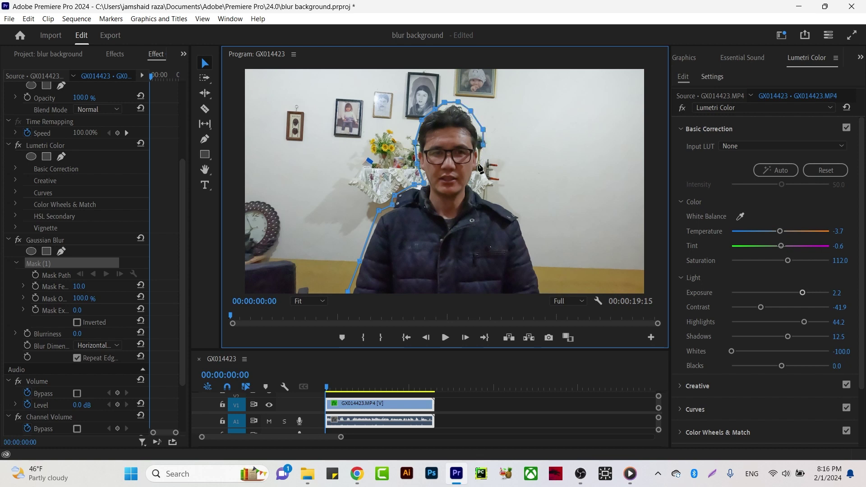
pyautogui.click(478, 165)
pyautogui.click(477, 178)
pyautogui.click(478, 190)
pyautogui.click(490, 197)
pyautogui.click(513, 211)
pyautogui.click(521, 224)
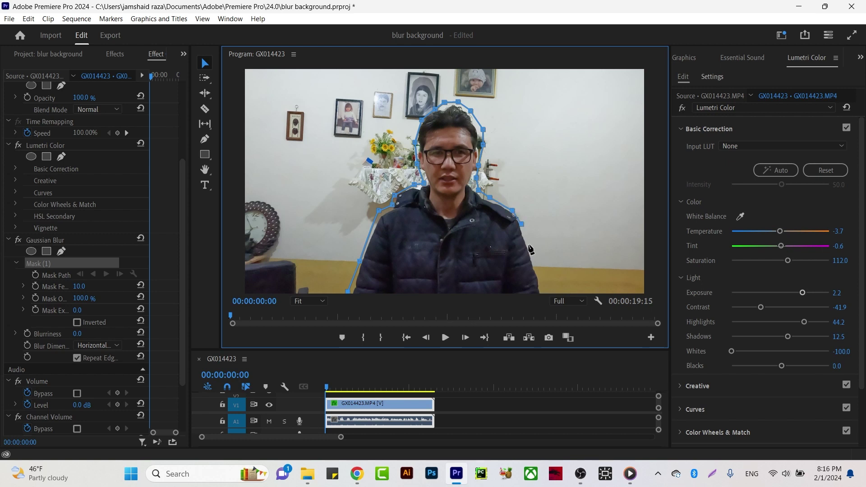
pyautogui.click(529, 245)
pyautogui.click(541, 281)
pyautogui.click(546, 292)
pyautogui.click(348, 292)
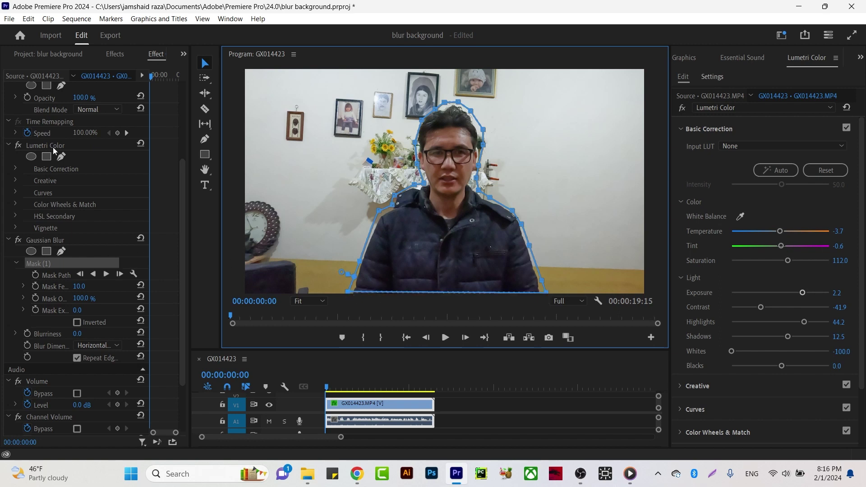
pyautogui.click(80, 334)
# Enter Blurriness 78, invert Mask (1), then lower Blurriness to 43 and hide the outline to check.
pyautogui.write('78')
pyautogui.press('Return')
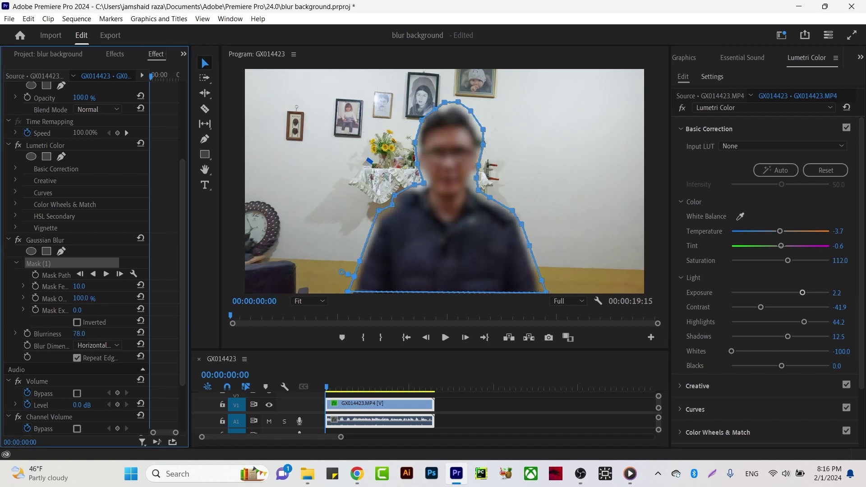
pyautogui.click(77, 322)
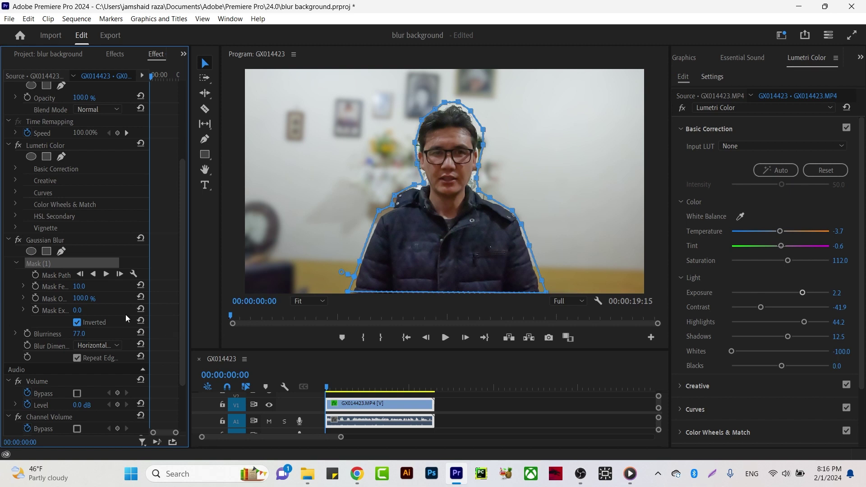
pyautogui.moveTo(77, 332); pyautogui.dragTo(64, 334)
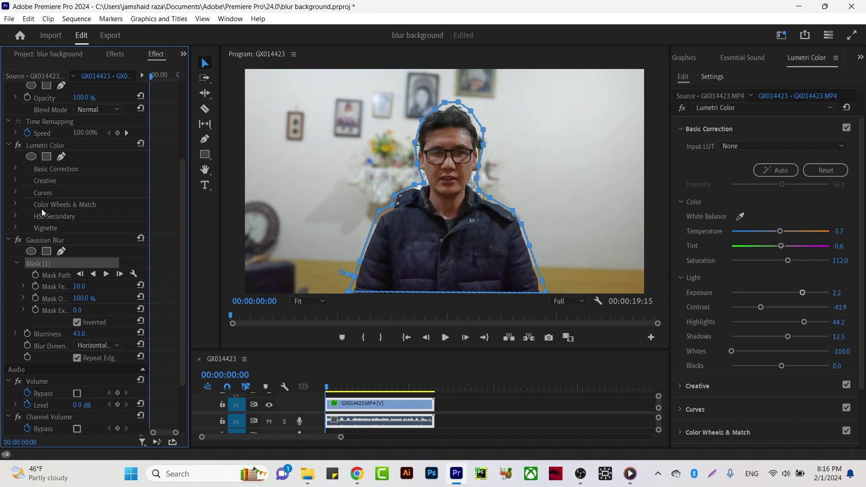
pyautogui.click(49, 242)
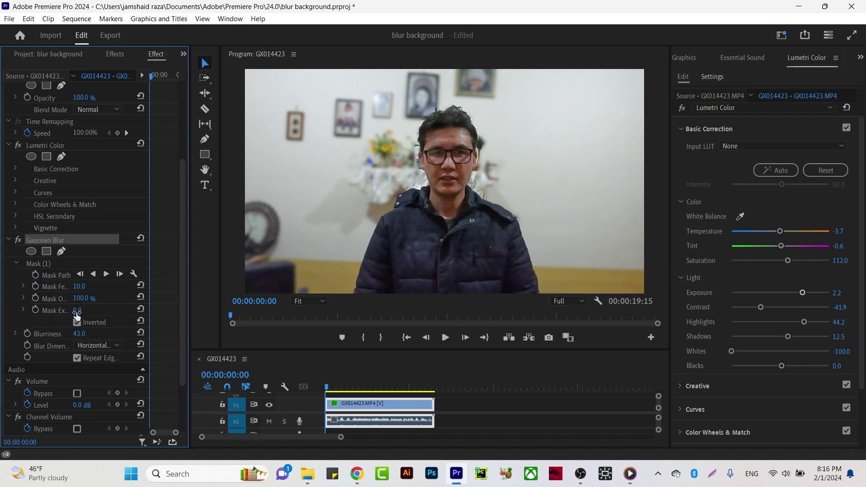
# Set Mask (1) Feather to 107.0 and Mask Expansion to 40.0, toggling the outline to check.
pyautogui.click(48, 264)
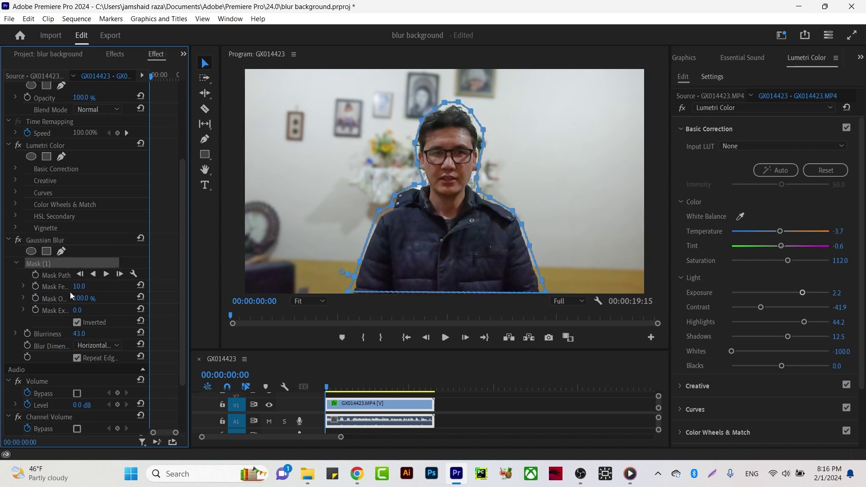
pyautogui.moveTo(79, 286); pyautogui.dragTo(111, 286)
pyautogui.moveTo(78, 310); pyautogui.dragTo(74, 310)
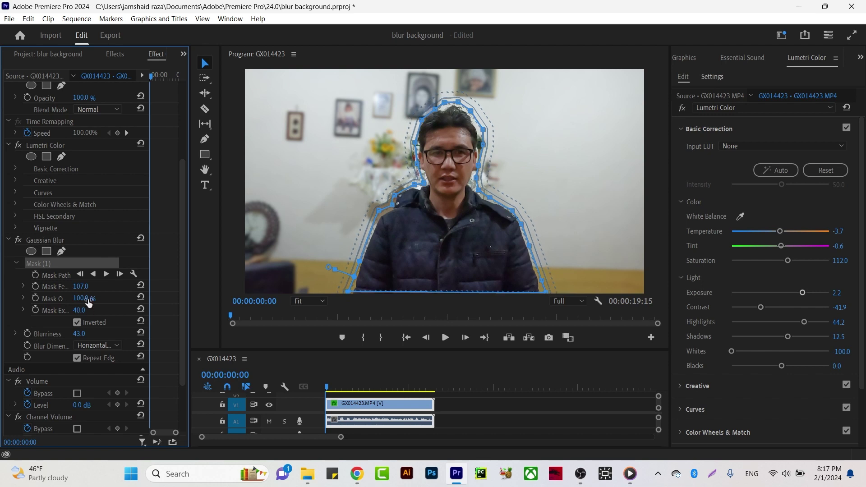
pyautogui.click(50, 241)
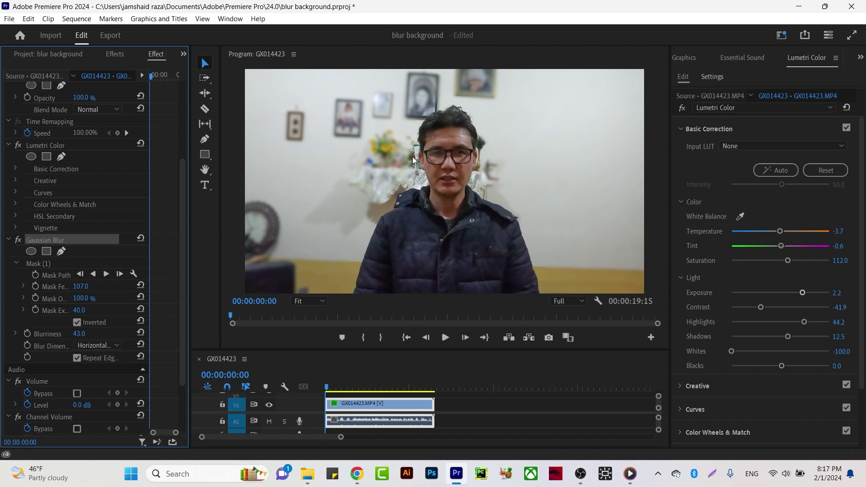
pyautogui.click(45, 263)
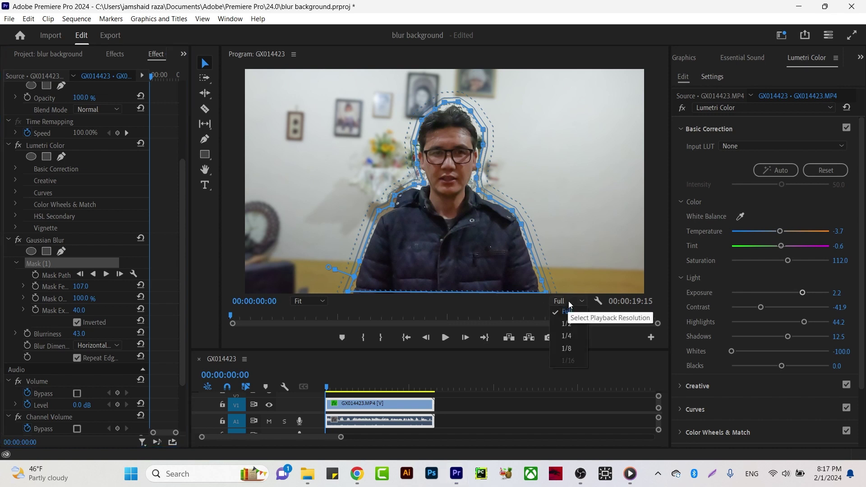
# At 75% monitor zoom, adjust the left shoulder mask points and add a vertex on the jacket.
pyautogui.click(305, 302)
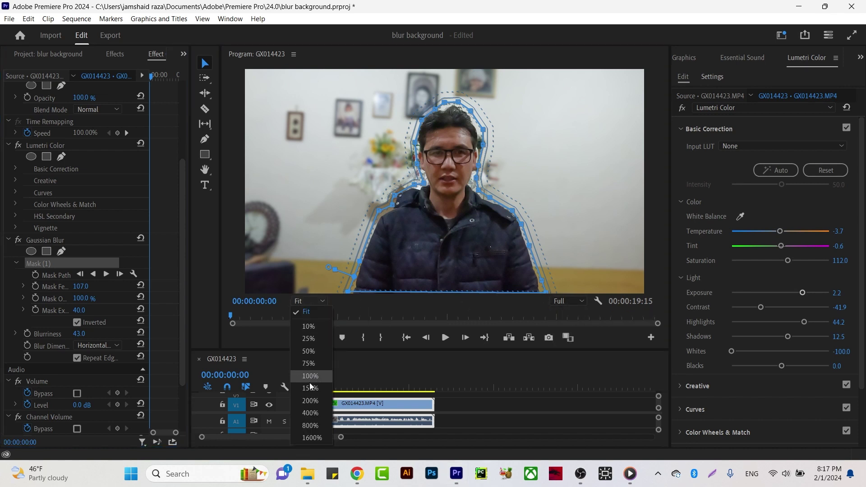
pyautogui.click(310, 363)
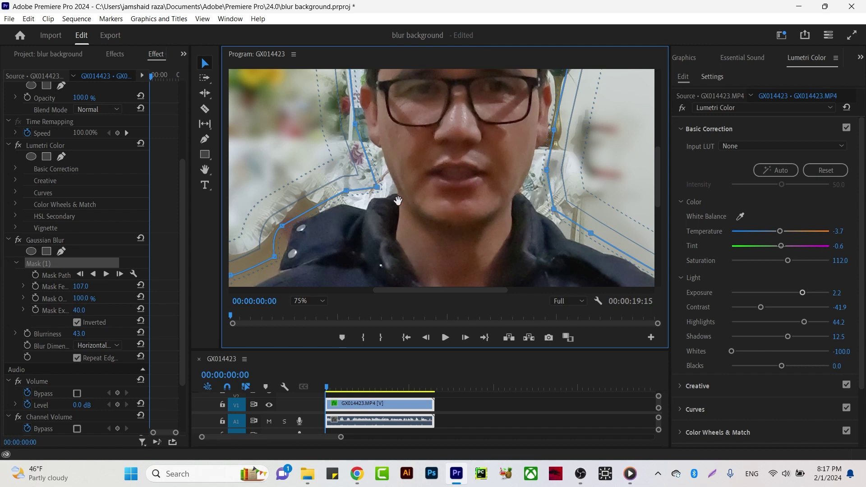
pyautogui.moveTo(377, 187); pyautogui.dragTo(393, 195)
pyautogui.moveTo(358, 126); pyautogui.dragTo(361, 128)
pyautogui.click(345, 189)
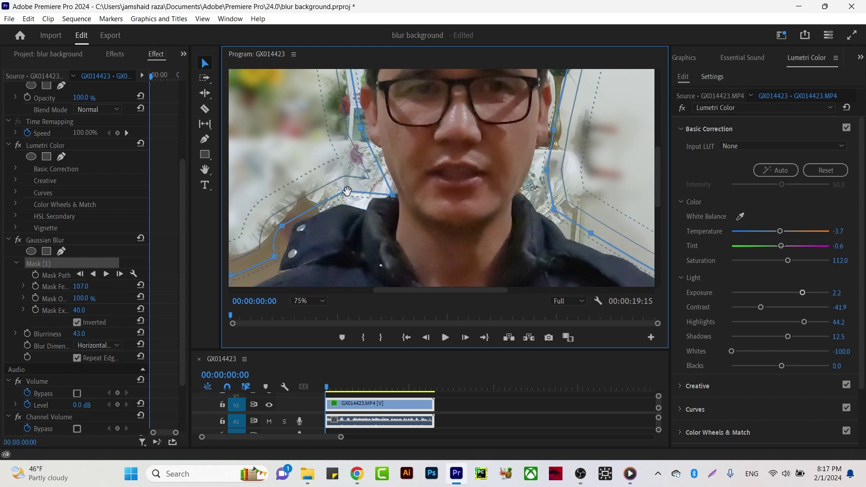
pyautogui.moveTo(347, 193); pyautogui.dragTo(346, 203)
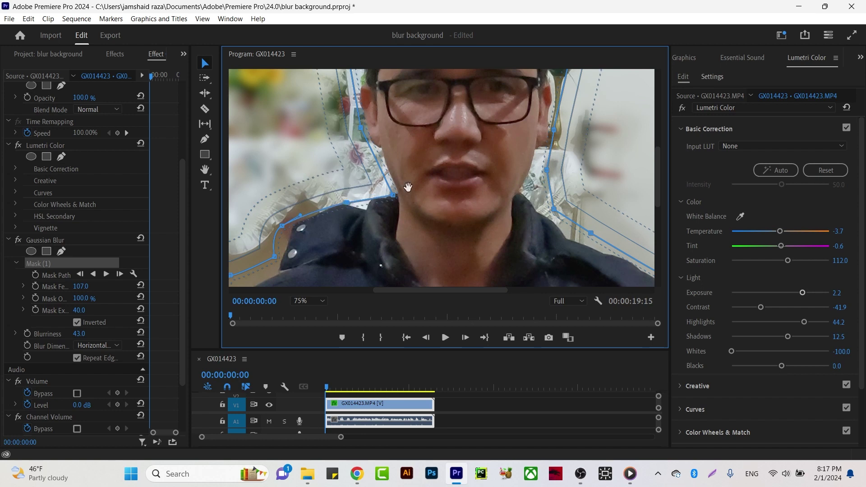
# At 50% zoom, tighten head and right-shoulder points, set Mask Expansion to -4.0, and return to Fit.
pyautogui.click(316, 303)
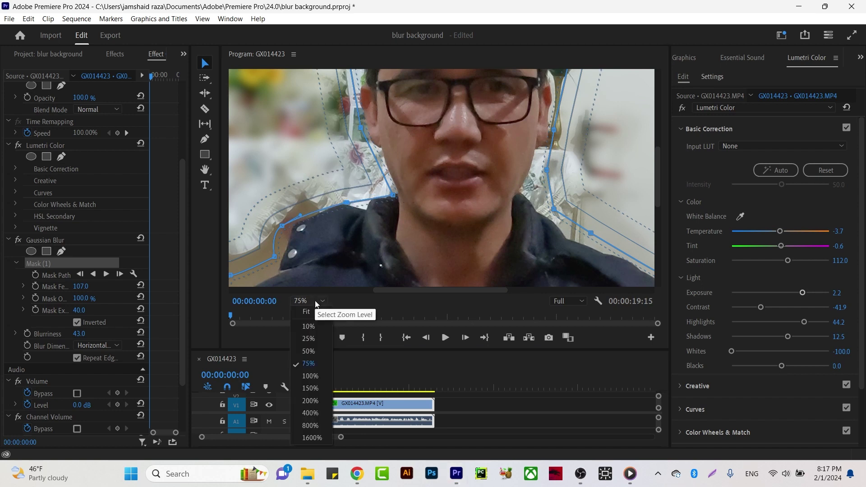
pyautogui.click(309, 351)
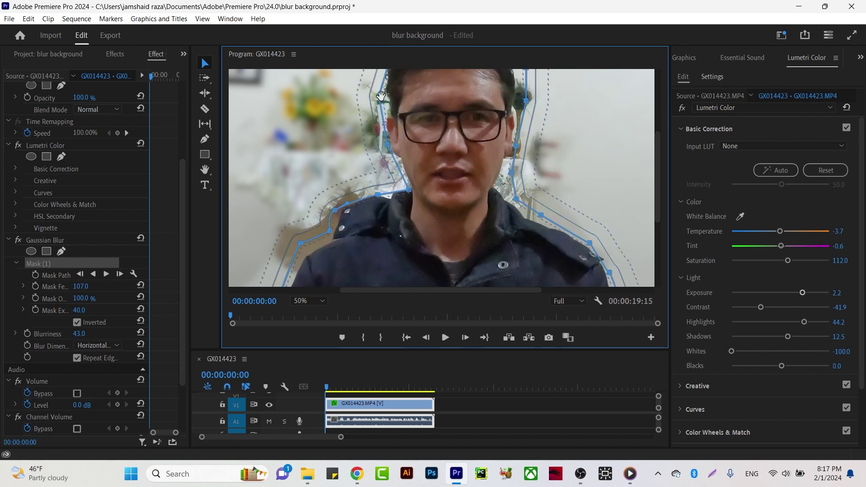
pyautogui.moveTo(379, 96); pyautogui.dragTo(388, 108)
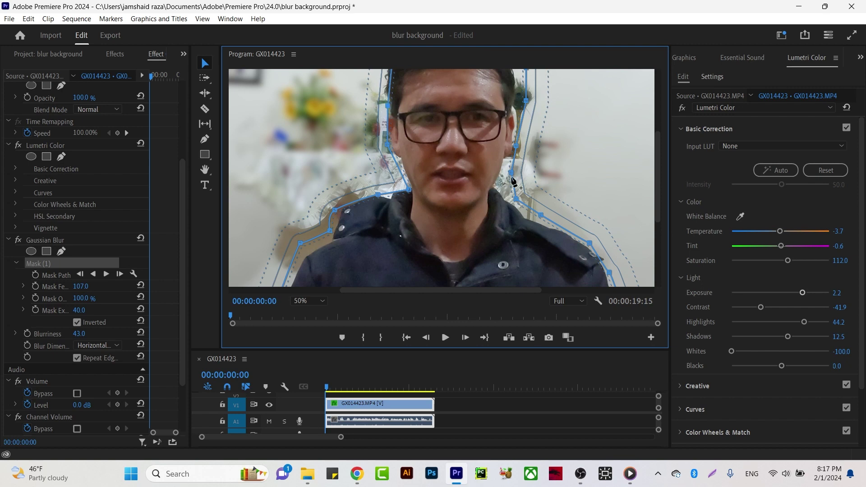
pyautogui.moveTo(511, 173); pyautogui.dragTo(513, 203)
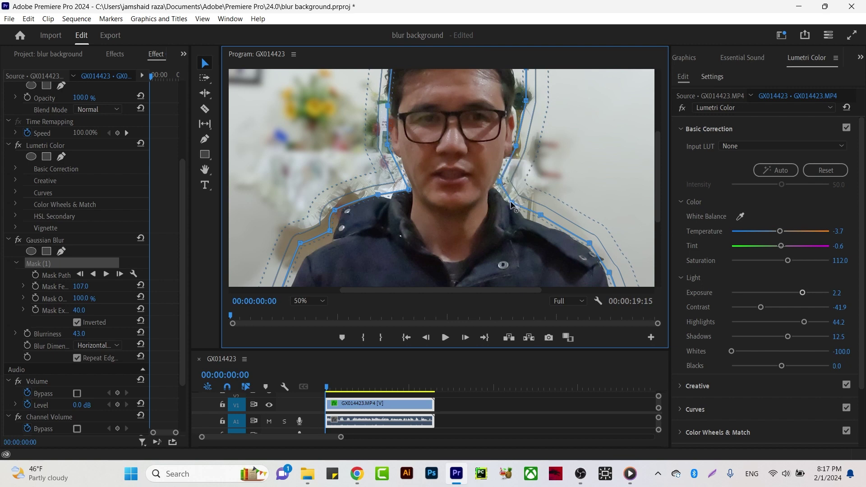
pyautogui.moveTo(81, 310); pyautogui.dragTo(61, 311)
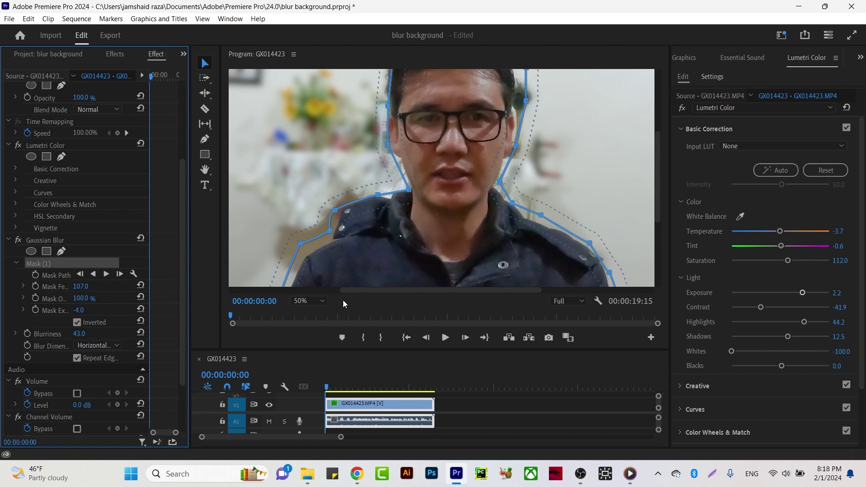
pyautogui.click(315, 302)
pyautogui.click(304, 311)
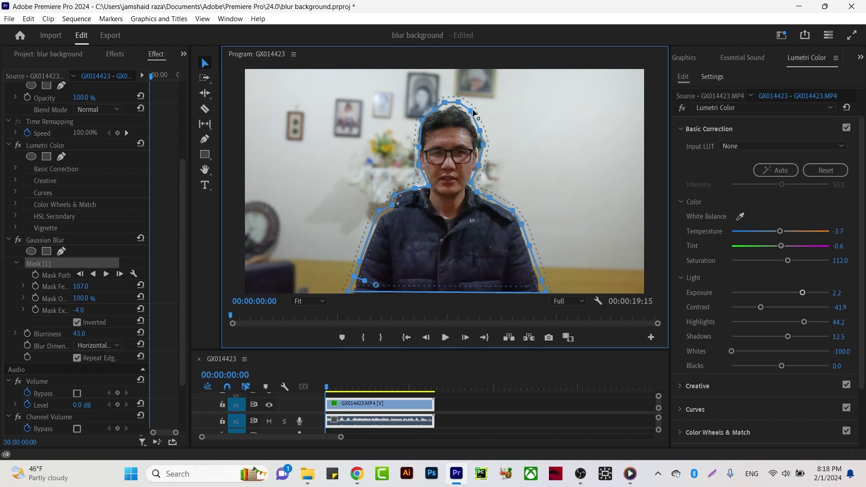
# Pull the top-of-head mask point inward, hide the mask outline, and mute audio track A1.
pyautogui.moveTo(458, 105); pyautogui.dragTo(443, 110)
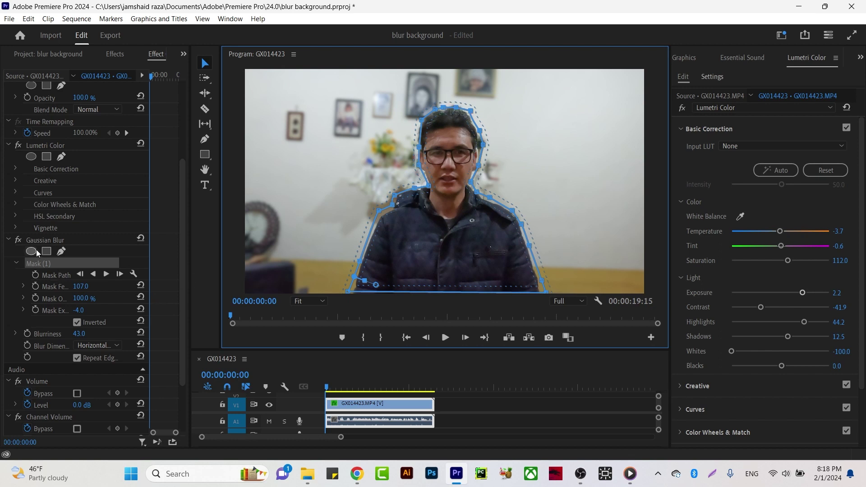
pyautogui.click(50, 241)
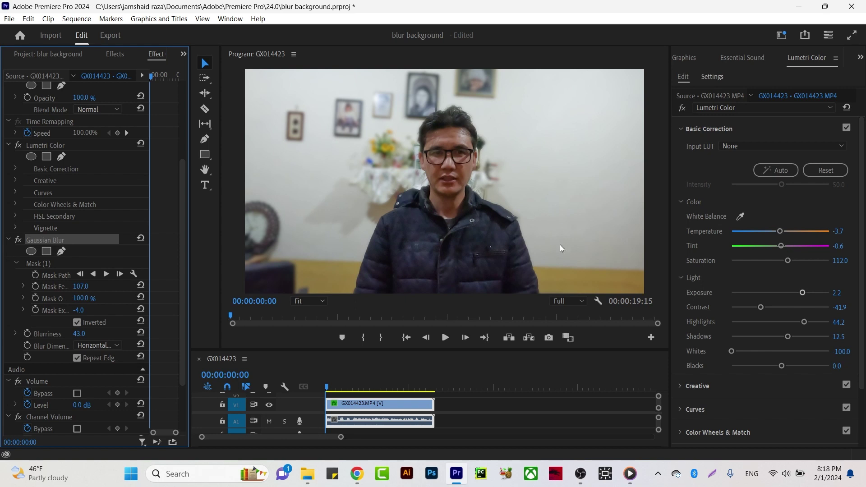
pyautogui.click(268, 422)
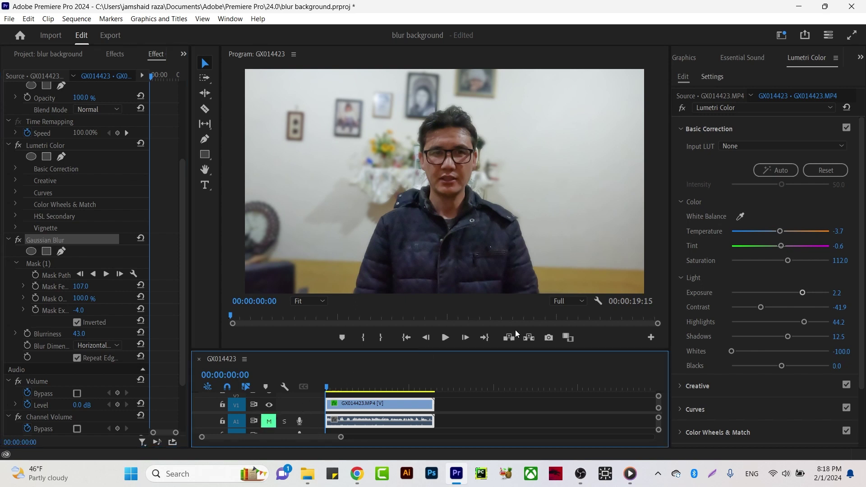
# Play the clip with the Program monitor maximized to preview the blurred background.
pyautogui.click(444, 338)
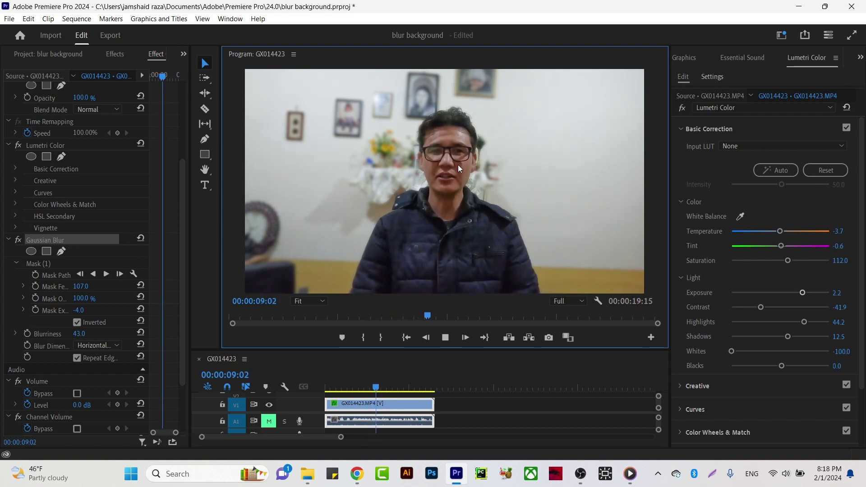
pyautogui.press('`')
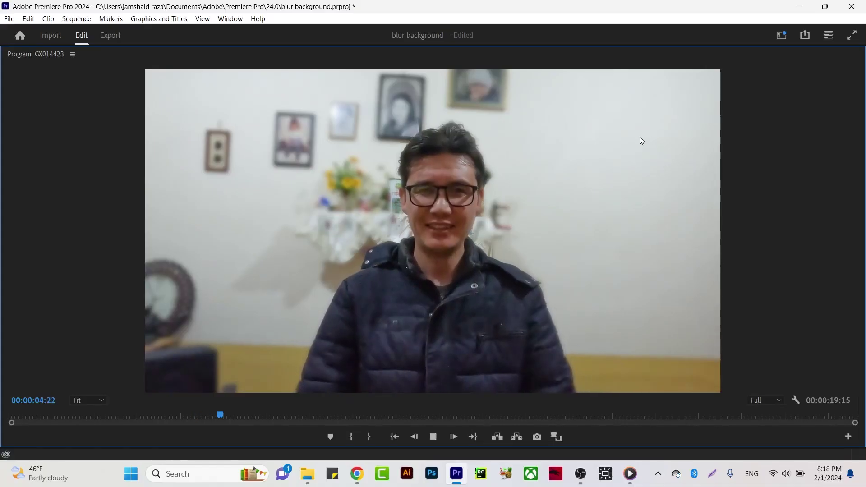
pyautogui.press('space')
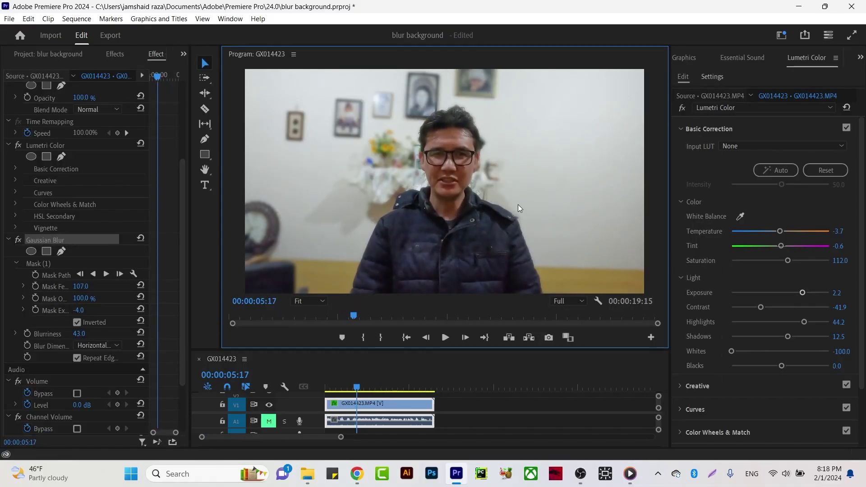